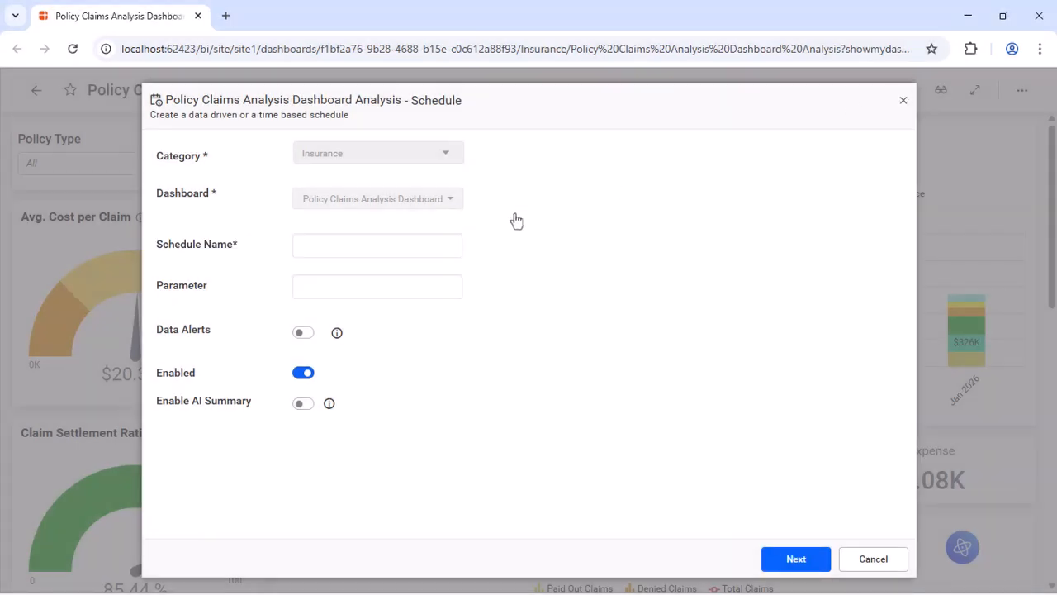
Step: Name the schedule Policy Claims Analysis, enable the AI summary, and continue to the email customization
left_click(418, 245)
type("Policy Claims Analysis")
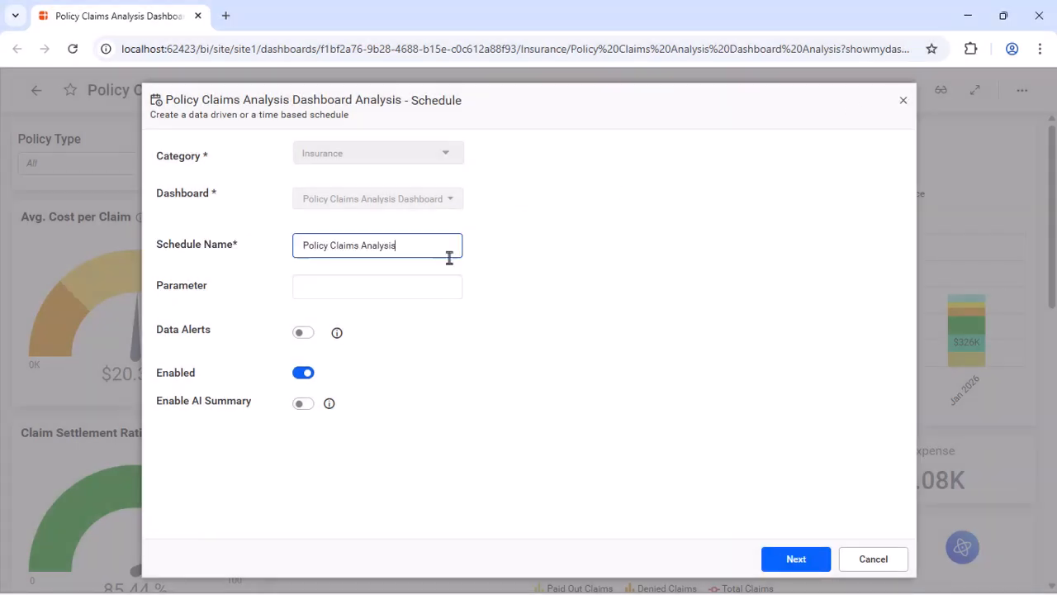
left_click(470, 266)
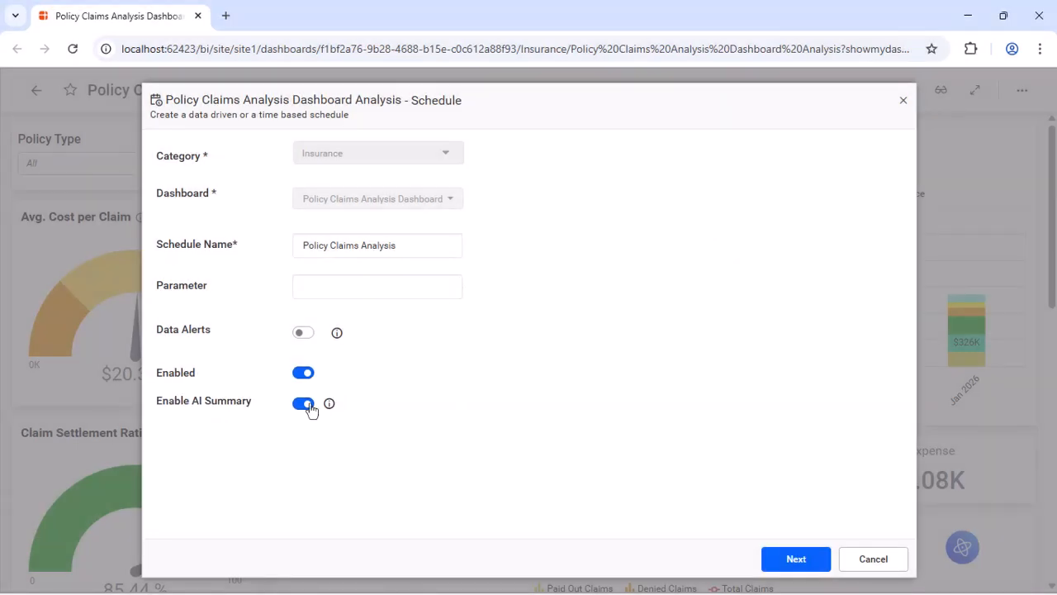
left_click(796, 560)
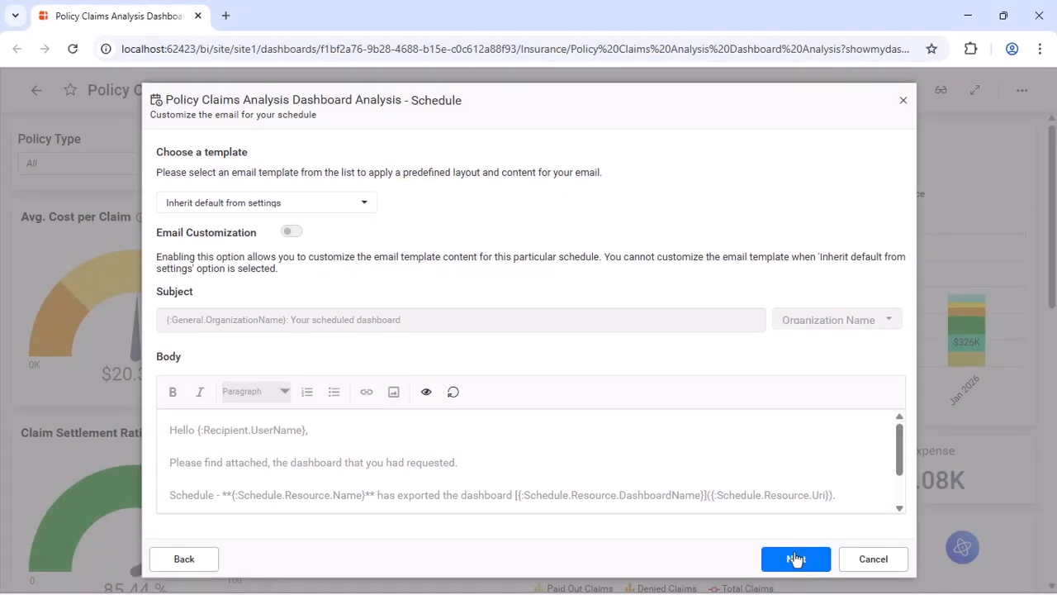
Step: Apply the Timed dashboard export email template and turn on email customization for this schedule
left_click(364, 203)
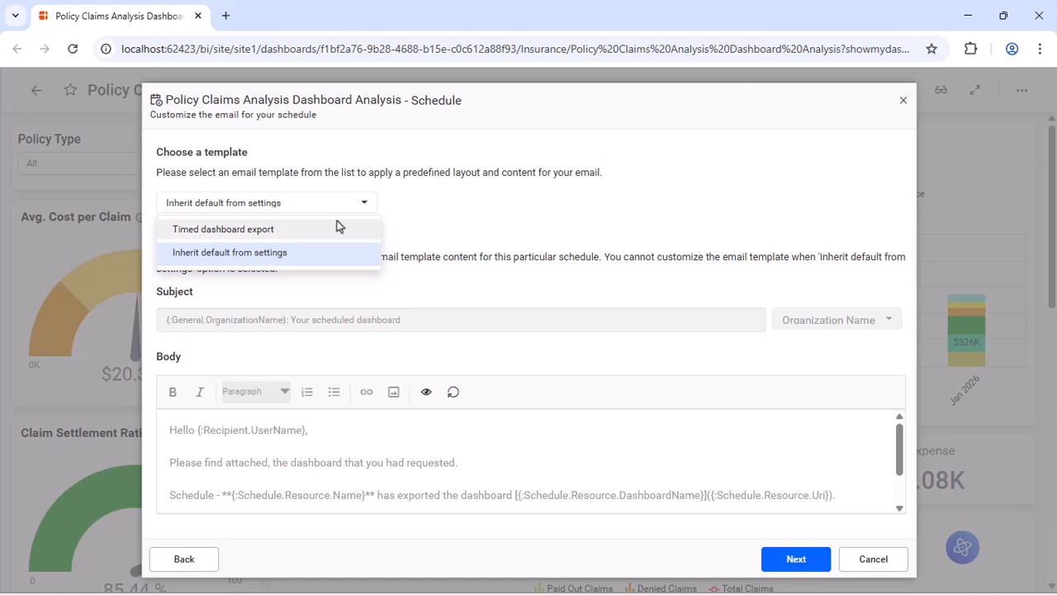
left_click(338, 229)
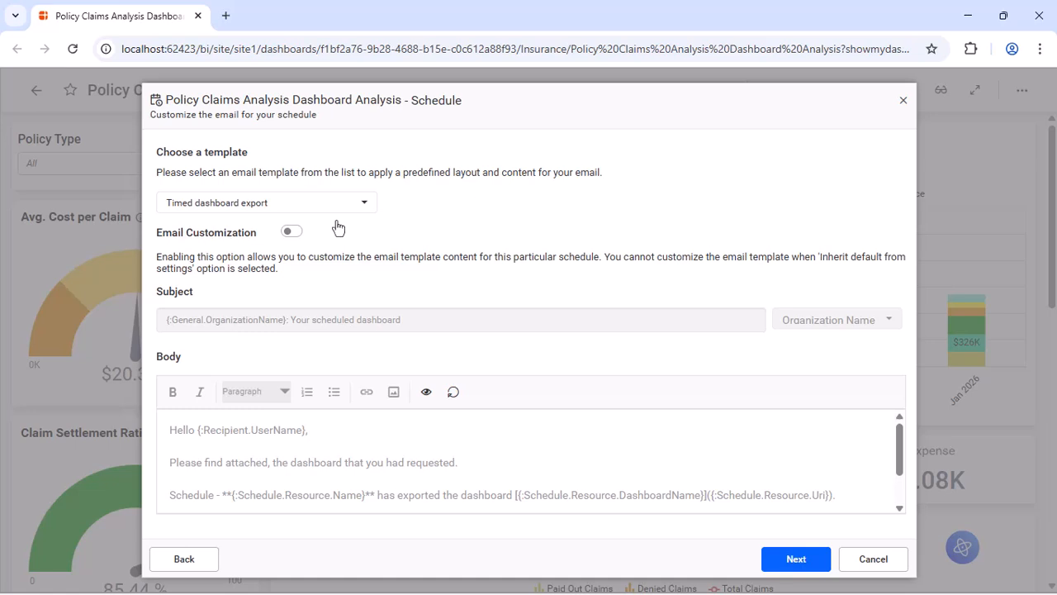
left_click(291, 234)
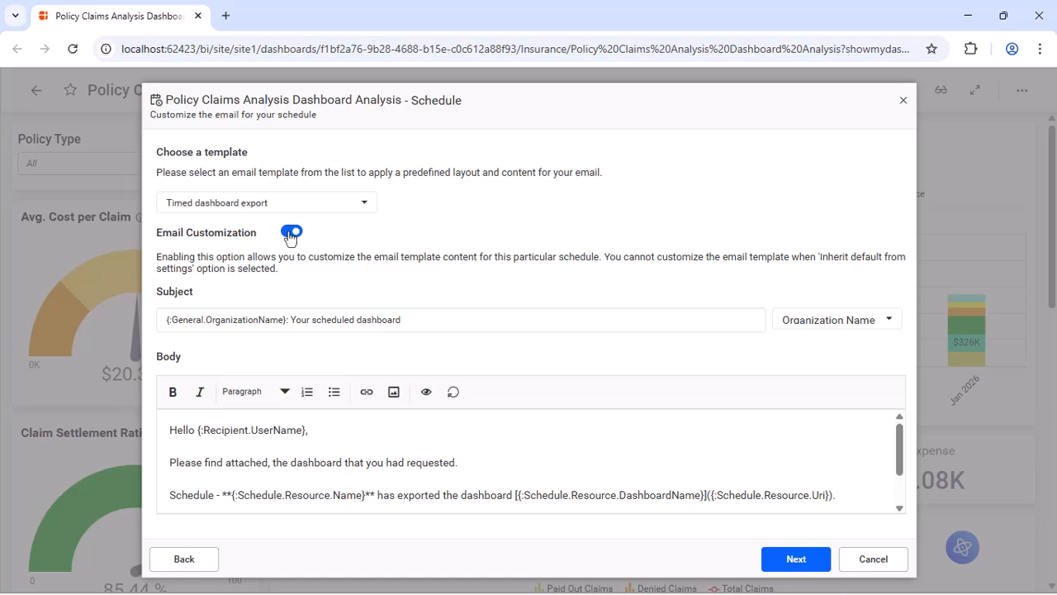
Step: Replace the email subject with "Policy Claims Analysis Report" and view the variables available for it
triple_click(424, 319)
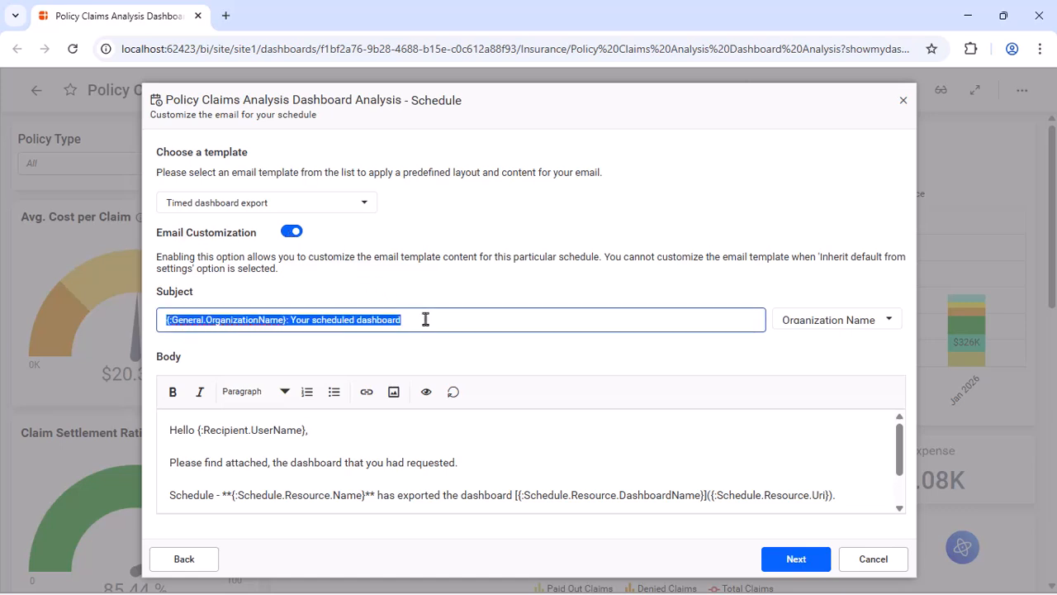
type("Policy Claims Analysis Report")
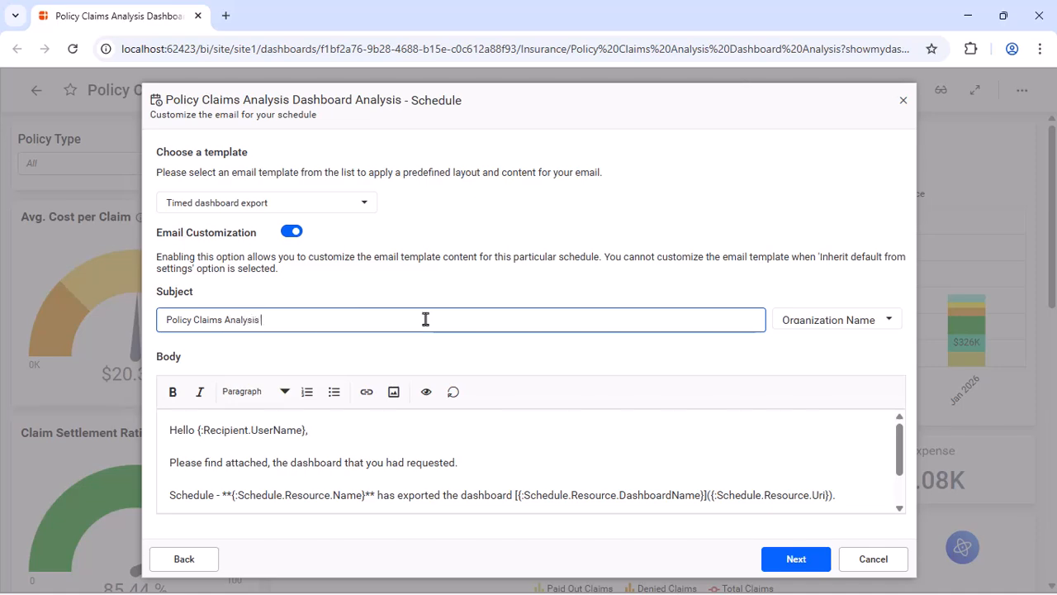
left_click(446, 352)
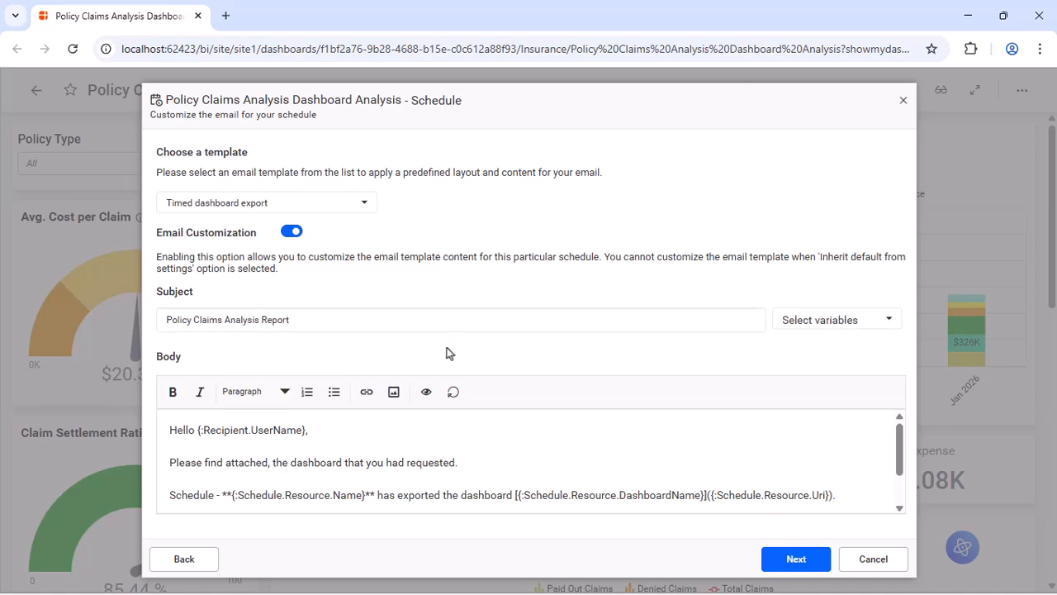
left_click(877, 320)
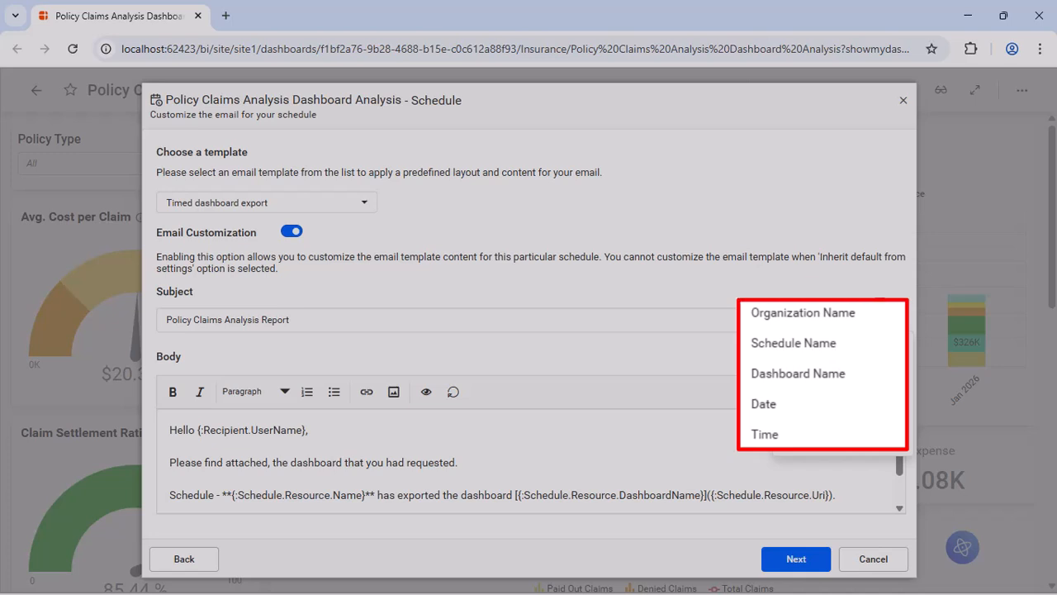
left_click(907, 318)
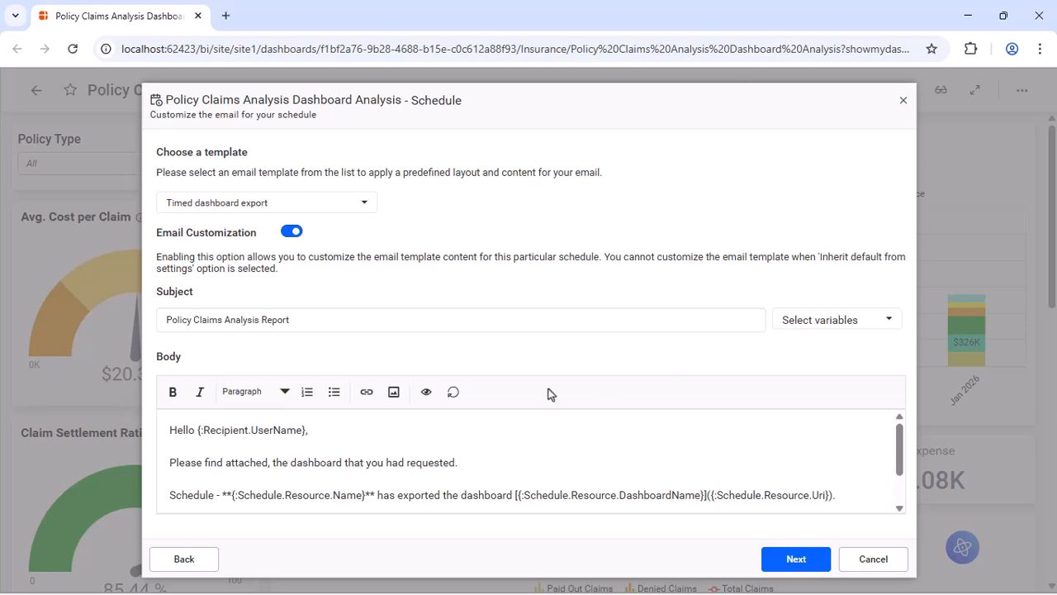
Step: Address the email greeting to the recipient's first name and reword the opening sentence to "Please find attached, the report on policy claims analysis."
left_click(304, 431)
key("BackSpace")
key("BackSpace")
key("BackSpace")
key("BackSpace")
key("BackSpace")
key("BackSpace")
key("BackSpace")
key("BackSpace")
key("BackSpace")
key("BackSpace")
key("BackSpace")
key("BackSpace")
key("BackSpace")
key("BackSpace")
key("BackSpace")
key("BackSpace")
key("BackSpace")
key("BackSpace")
key("BackSpace")
key("BackSpace")
type("Grant")
left_click_drag(455, 462, 292, 462)
type("report on policy claims analysis")
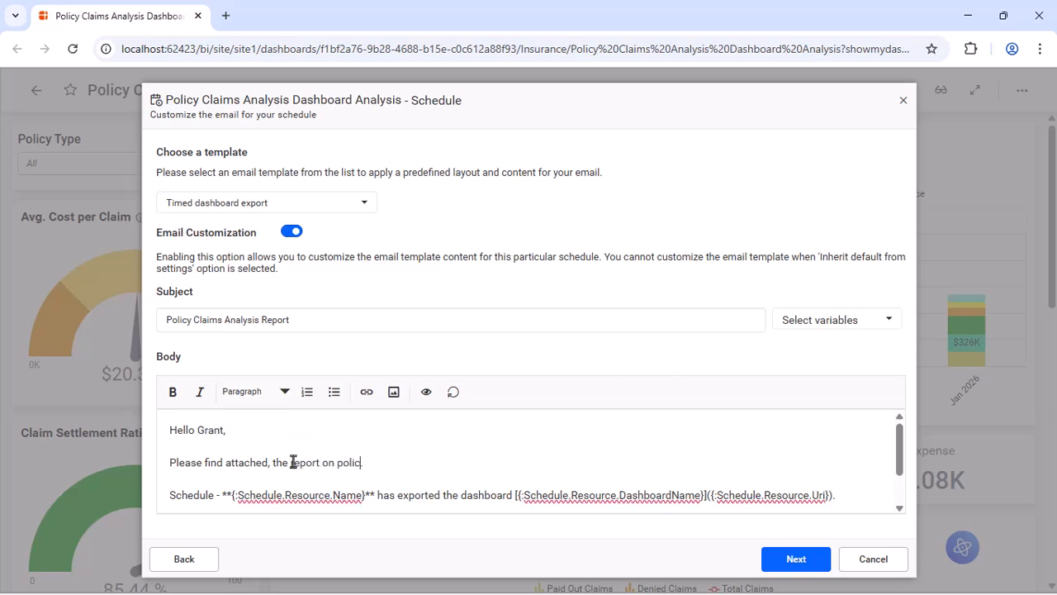
Step: Remove the exported-dashboard sentence from the email body, sign off with the sender's first name, and continue to the recurrence settings
scroll(293, 462, "down", 1)
left_click_drag(169, 461, 846, 463)
key("BackSpace")
key("BackSpace")
left_click_drag(309, 494, 169, 494)
type("Joshua")
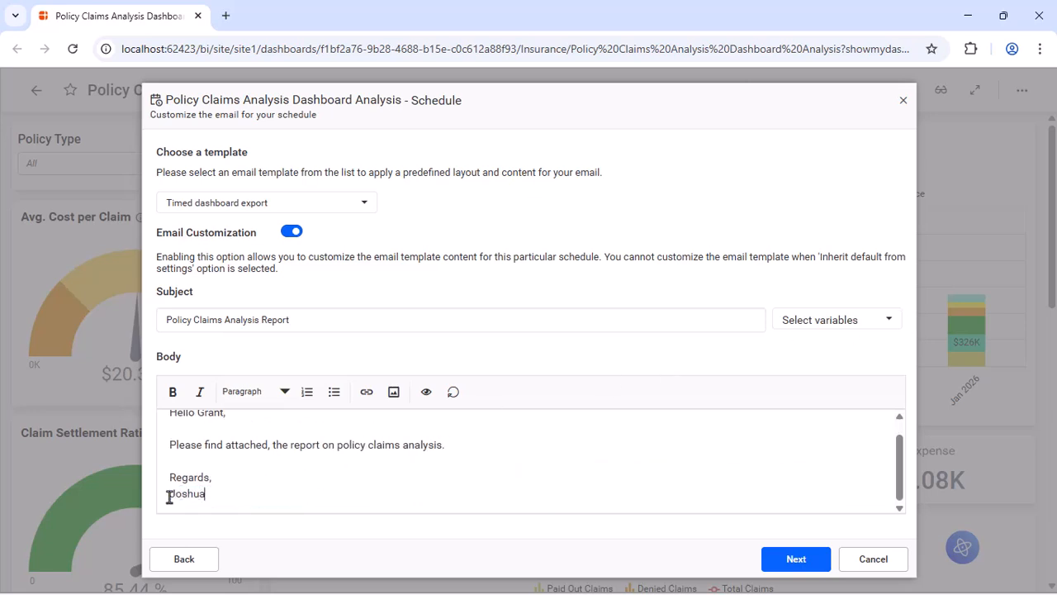
type(".")
left_click(795, 559)
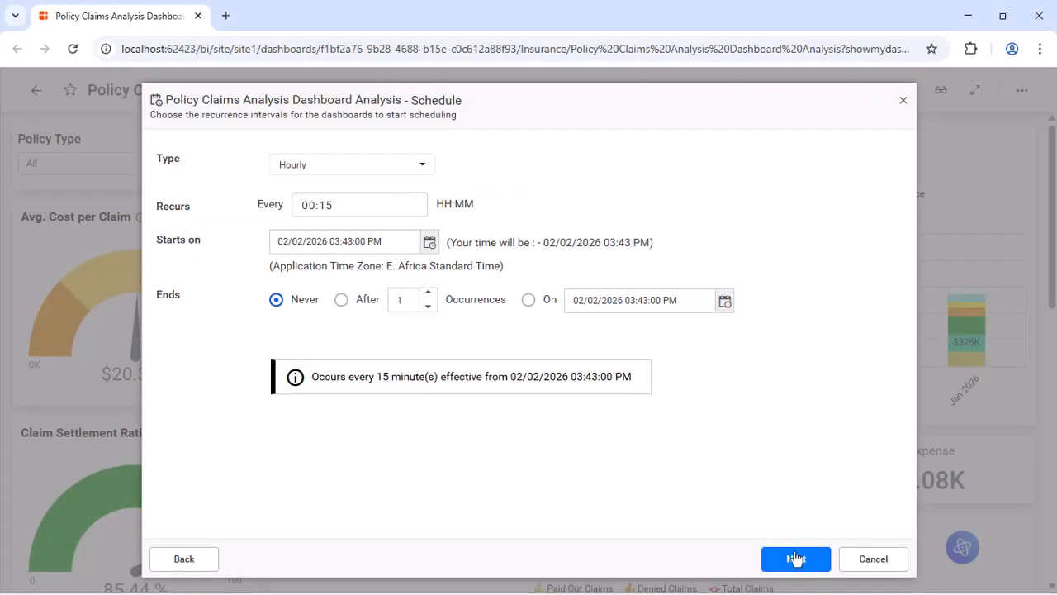
Step: Set the hourly schedule to recur every 00:30 and end after 2 occurrences, and continue to the subscribers and export settings
double_click(336, 205)
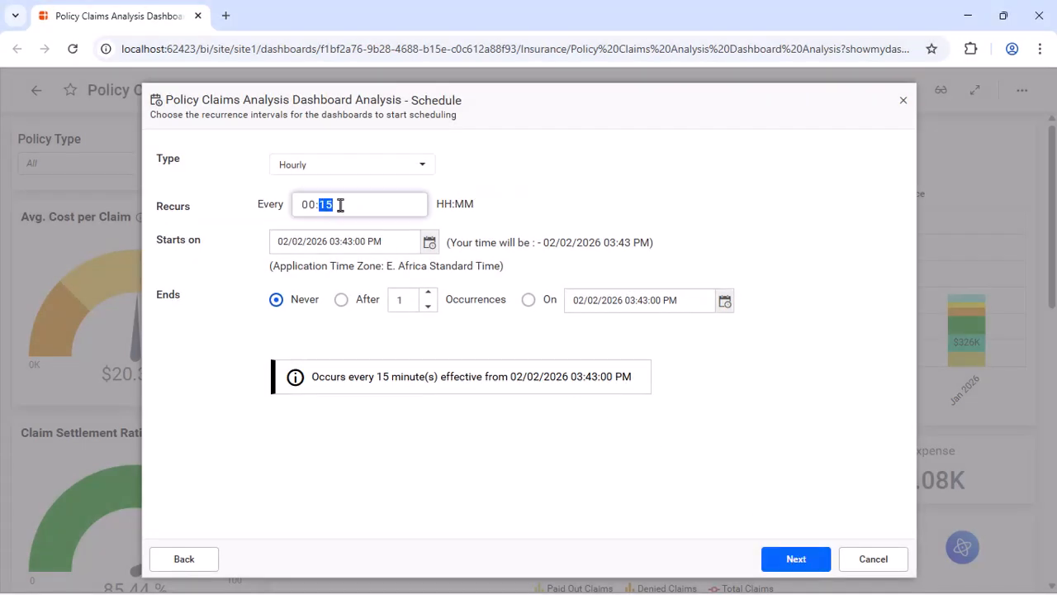
type("30")
left_click(453, 227)
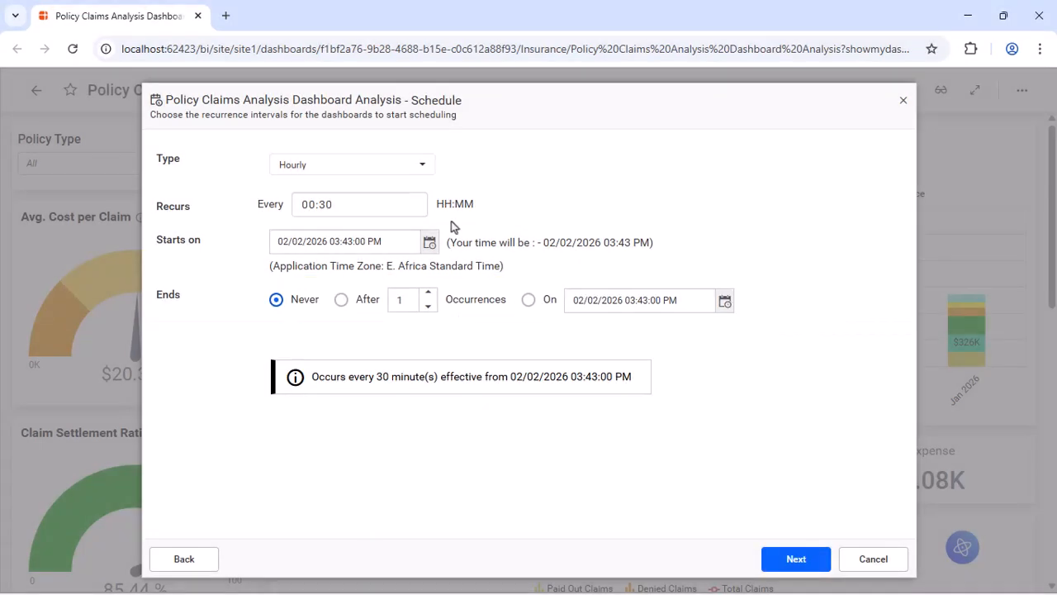
left_click(341, 300)
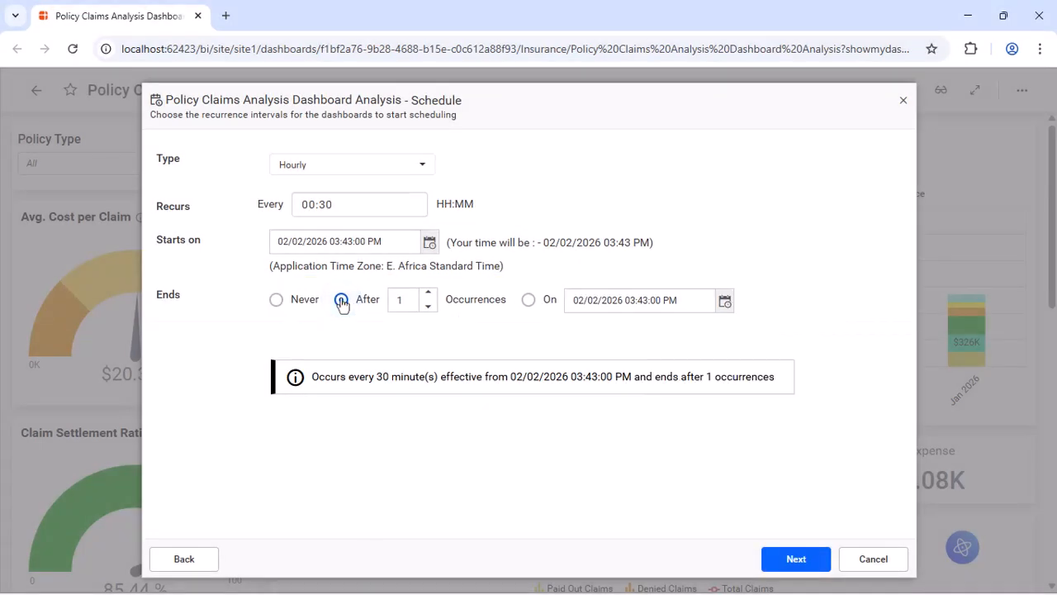
double_click(399, 301)
type("2")
left_click(432, 323)
left_click(792, 557)
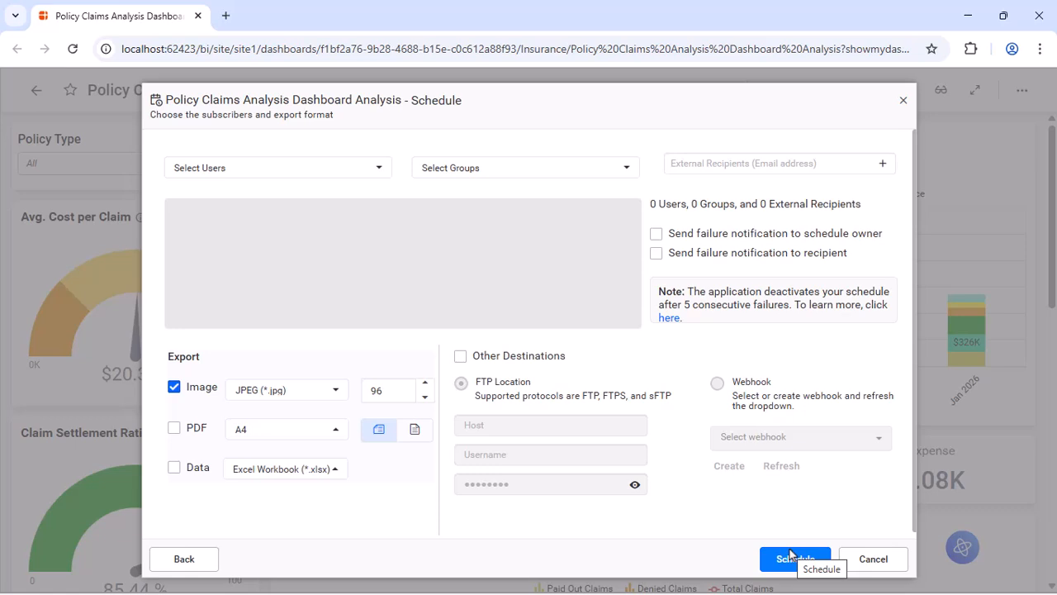
Step: Add the recipient from the user list as subscriber and enable failure notifications to the schedule owner
left_click(380, 170)
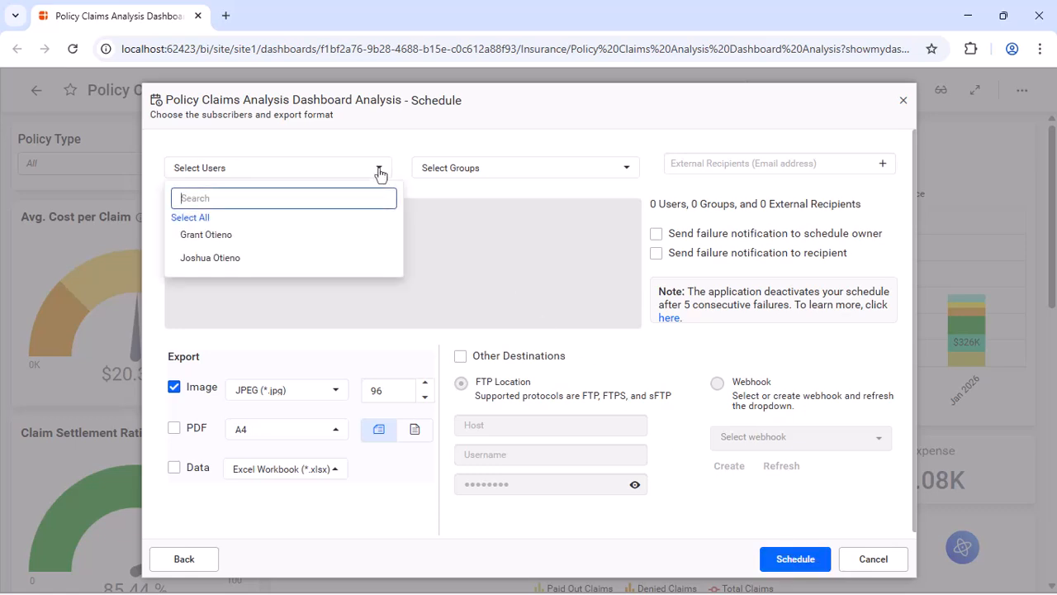
left_click(207, 236)
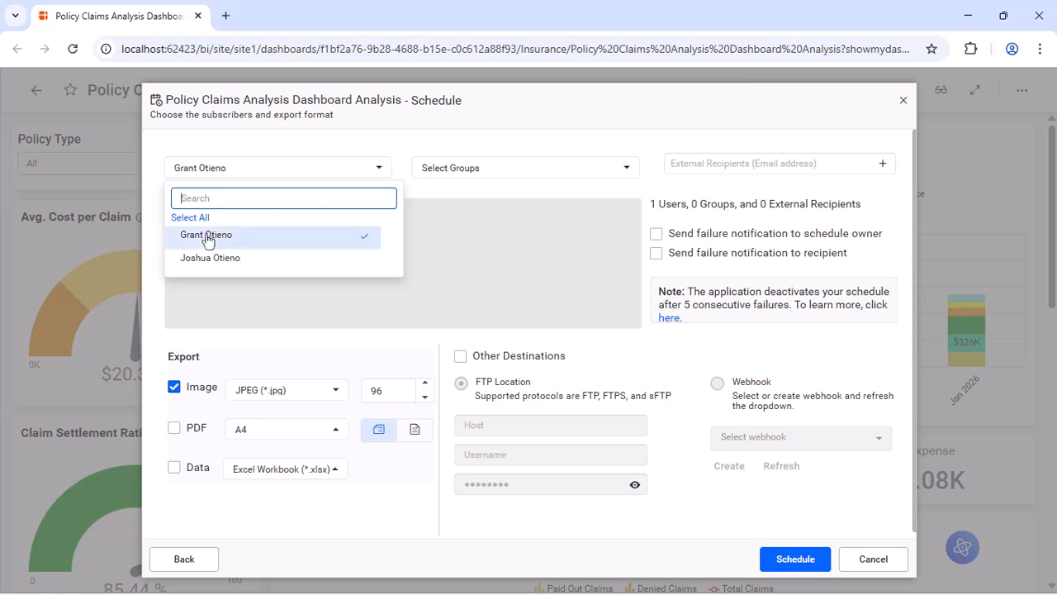
left_click(439, 231)
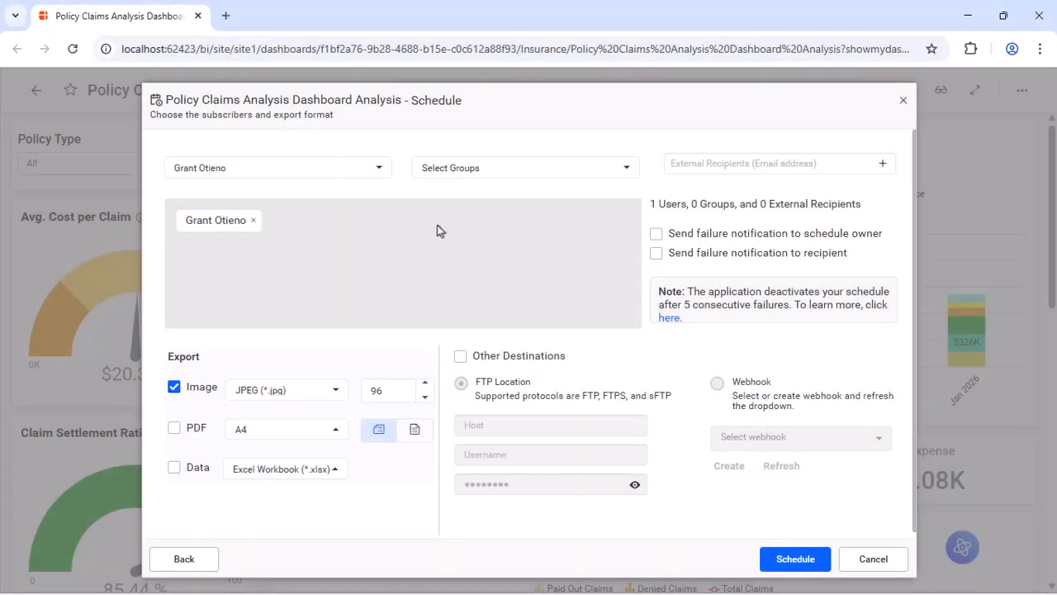
left_click(656, 235)
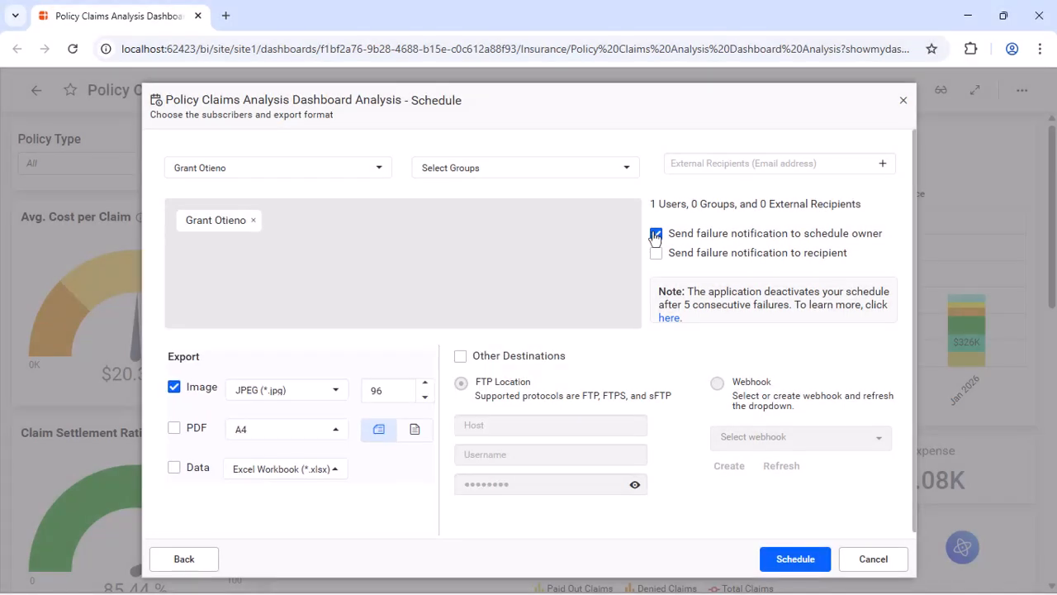
Step: Set the export to PDF only, with A4 page size, and create the schedule
left_click(174, 428)
left_click(335, 430)
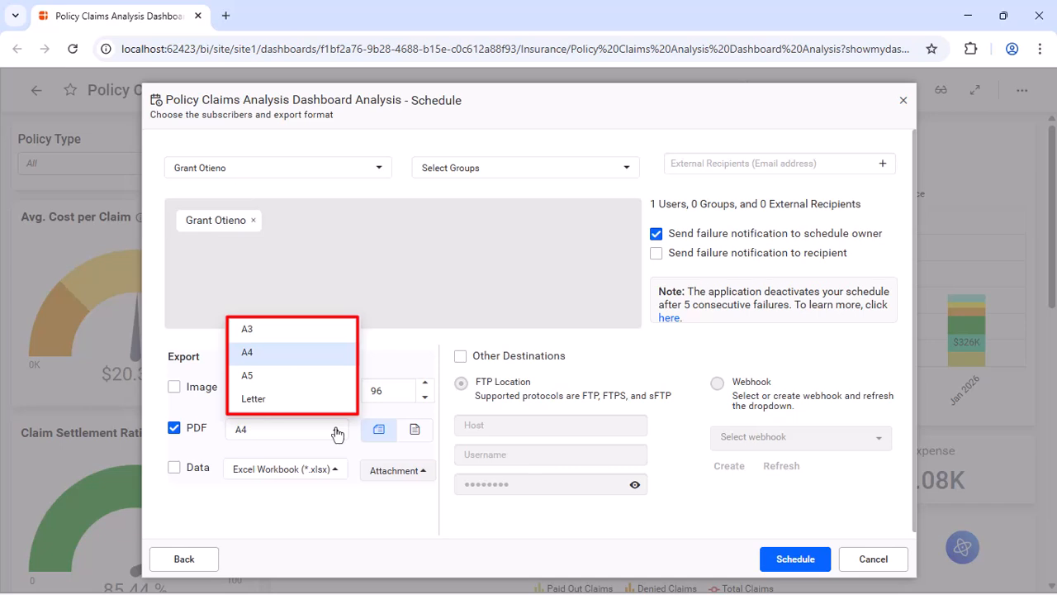
left_click(321, 359)
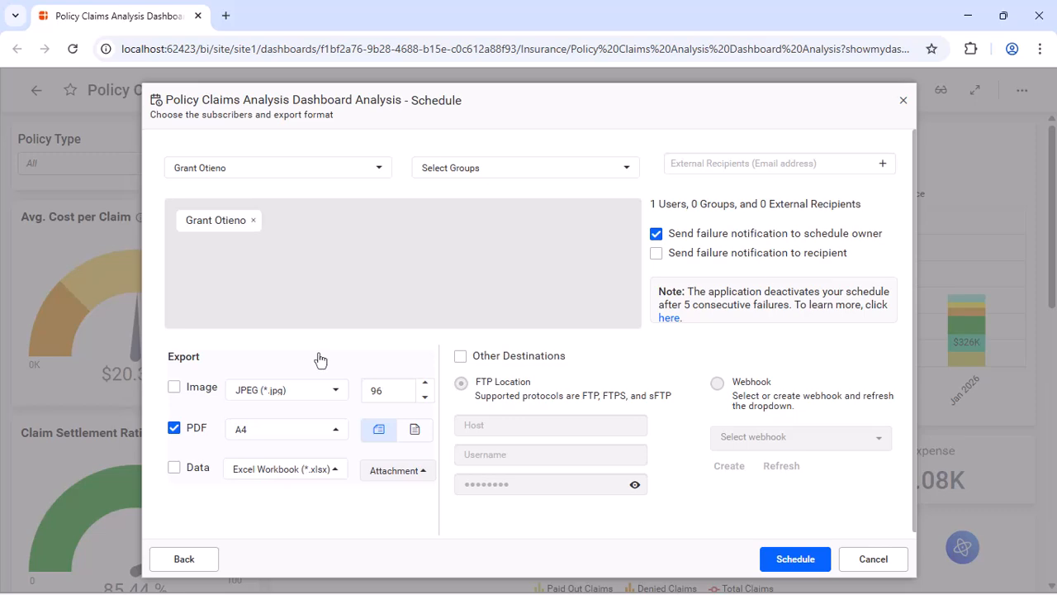
left_click(793, 559)
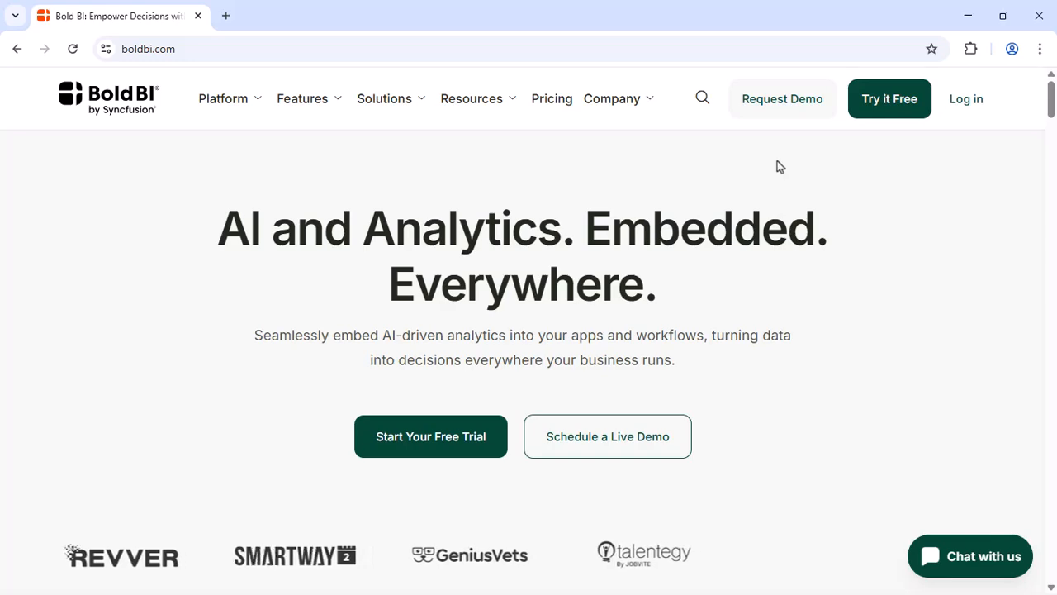
Step: Open the free demo request form on the Bold BI website
left_click(866, 110)
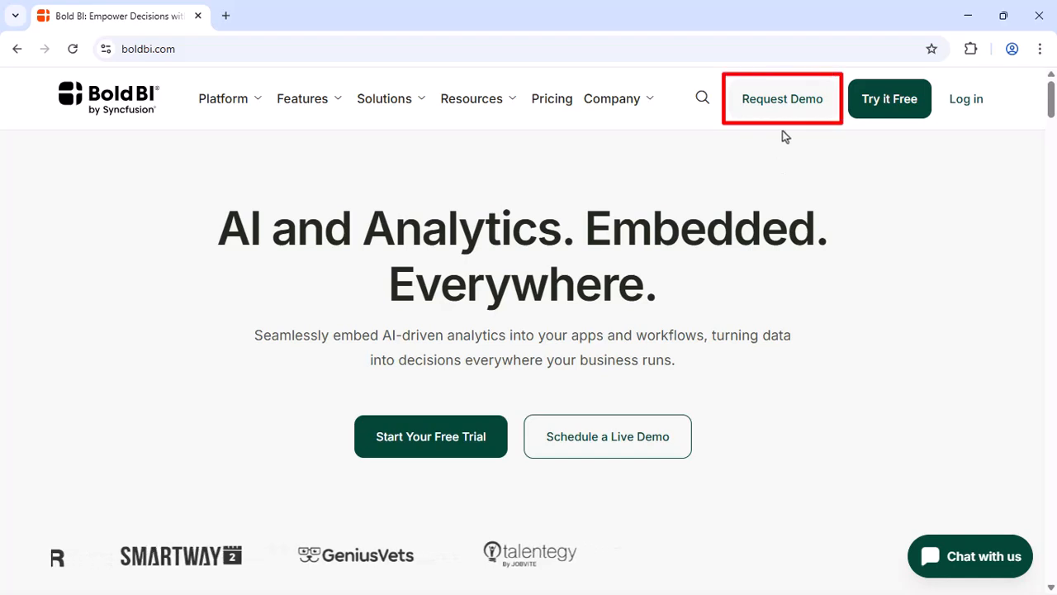
left_click(788, 105)
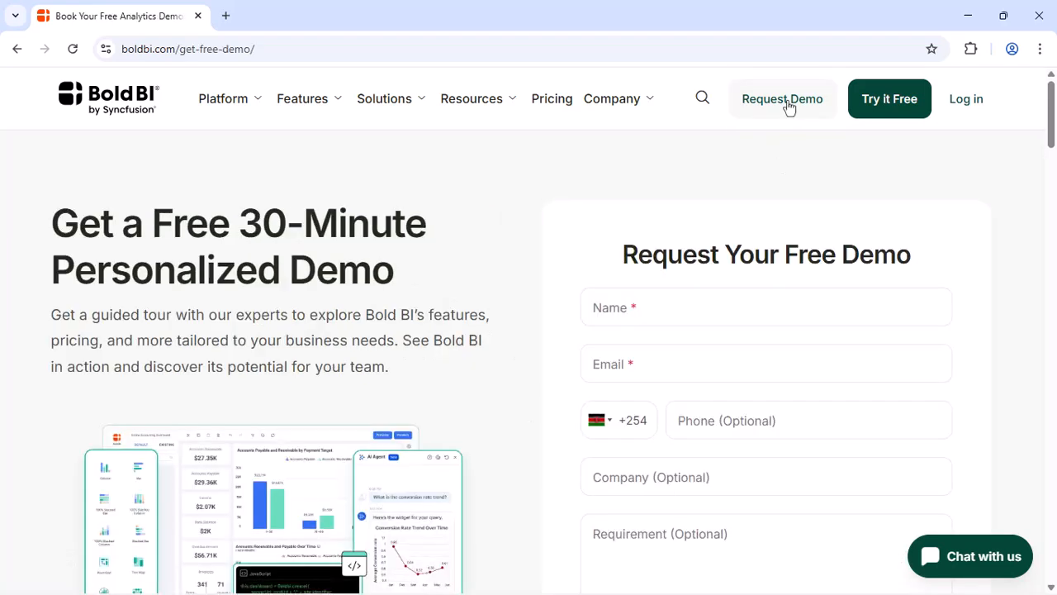